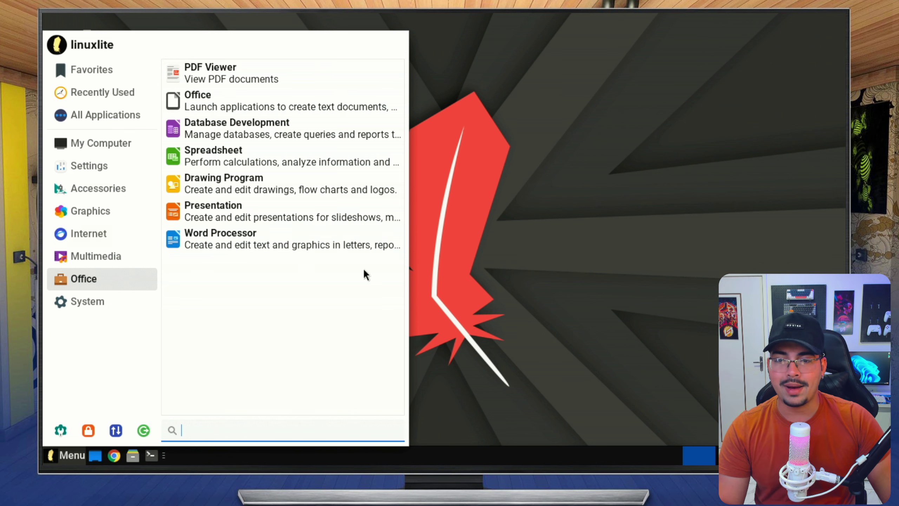
Step: Launch the Word Processor and dismiss its tip of the day and the release notes notice
click(235, 250)
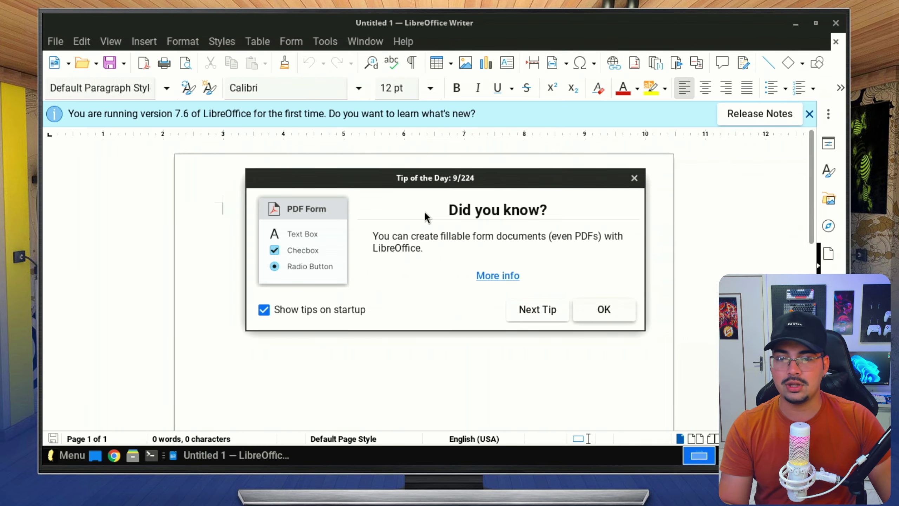
click(635, 180)
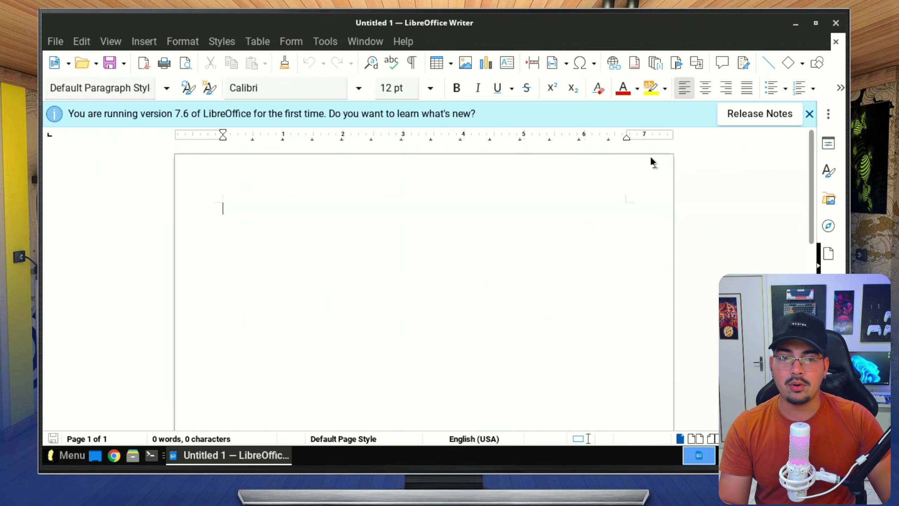
click(810, 114)
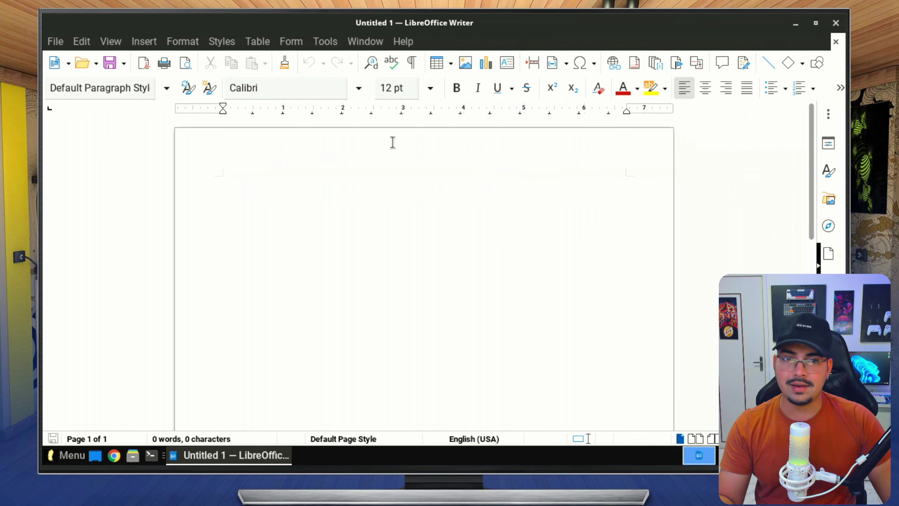
Step: Look over the file commands for the blank document and close the word processor
click(59, 42)
mouse_move(61, 44)
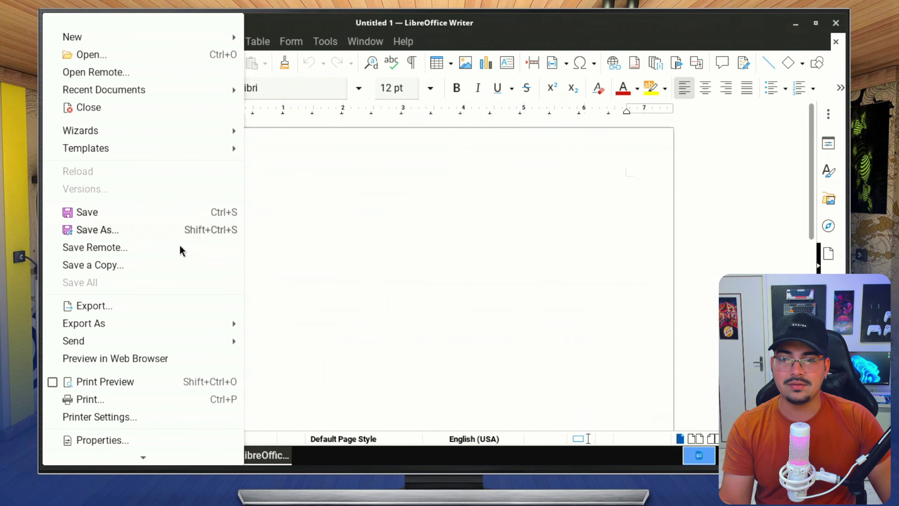
click(449, 288)
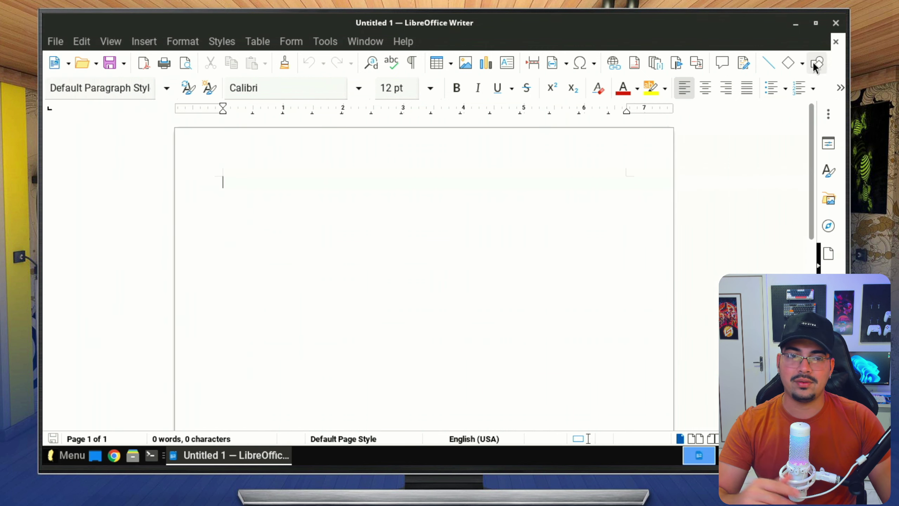
click(836, 24)
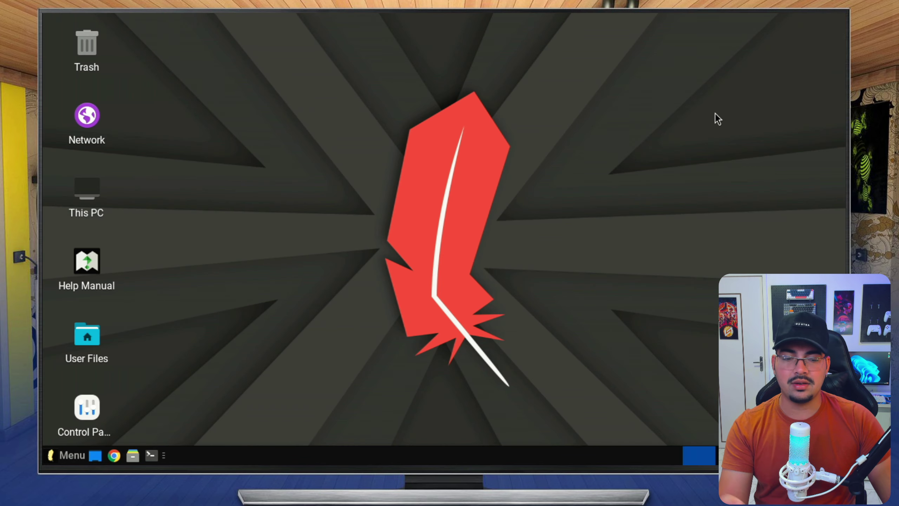
Step: Open System Information, view the Operating System details and widen the window to read them
click(67, 456)
mouse_move(94, 299)
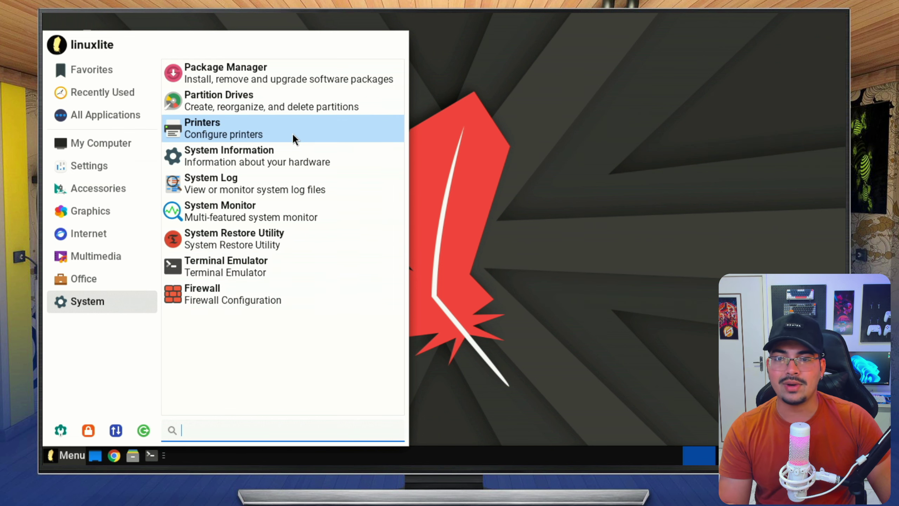
click(247, 161)
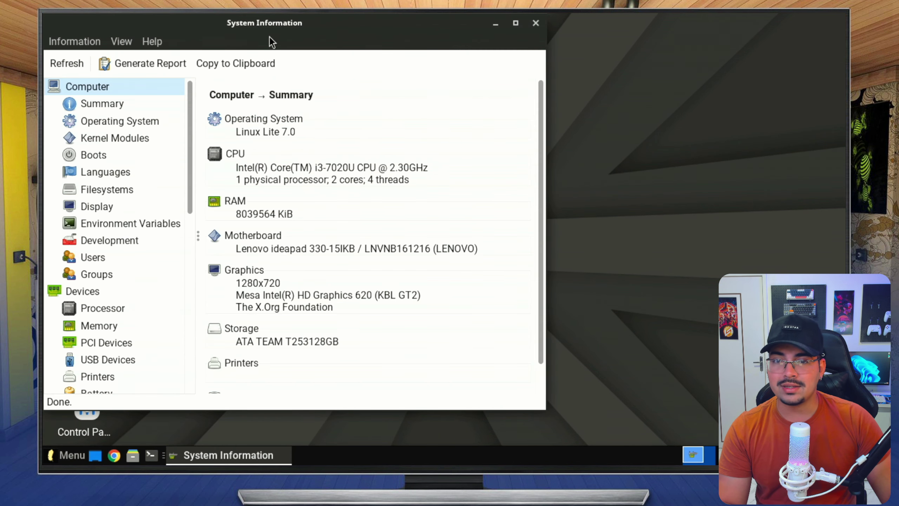
drag(288, 32, 391, 42)
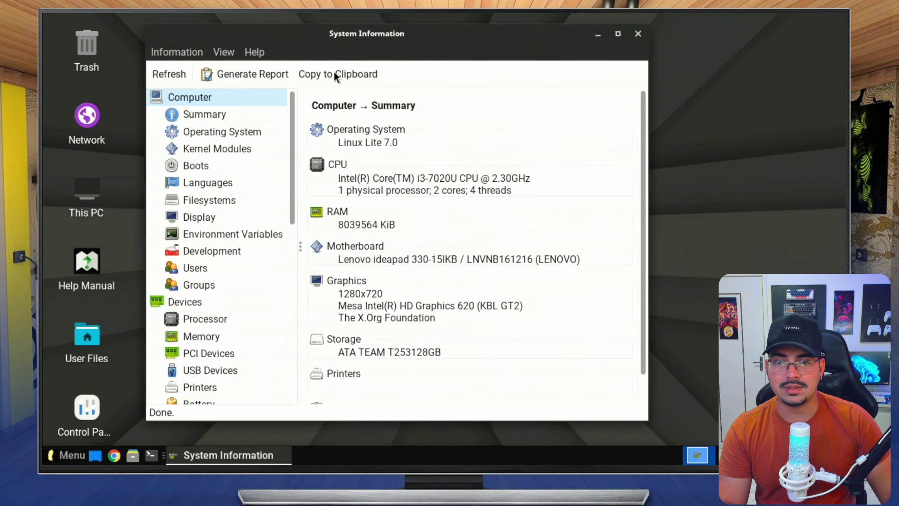
click(211, 130)
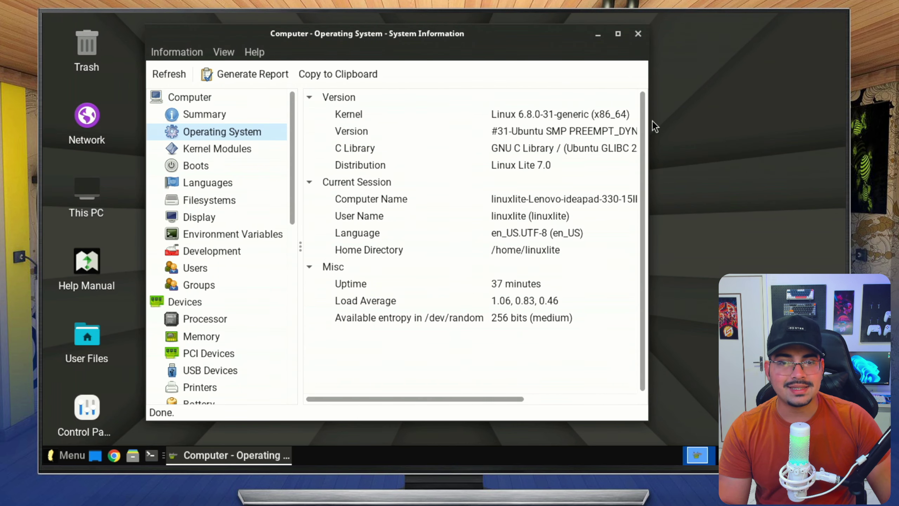
drag(649, 126, 798, 152)
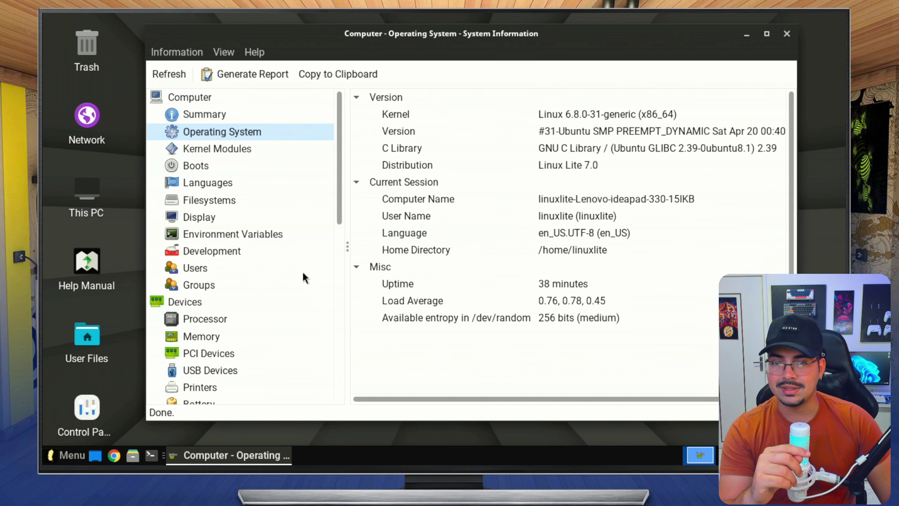
Step: View the list of installed language locales in System Information and close the window
click(222, 184)
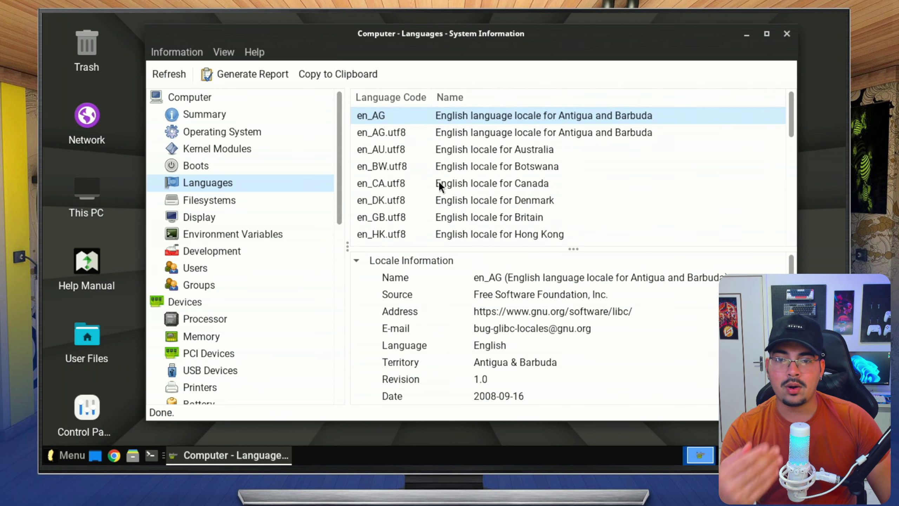
scroll(429, 192, down, 3)
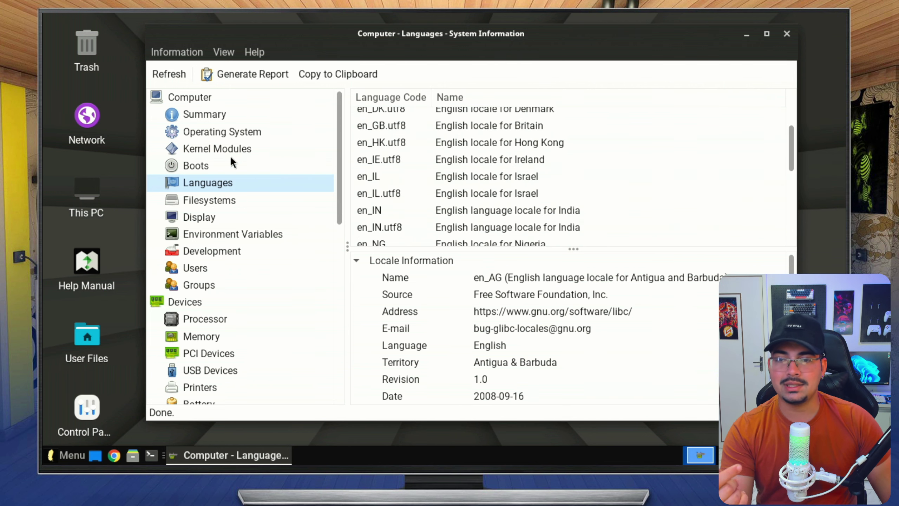
click(786, 34)
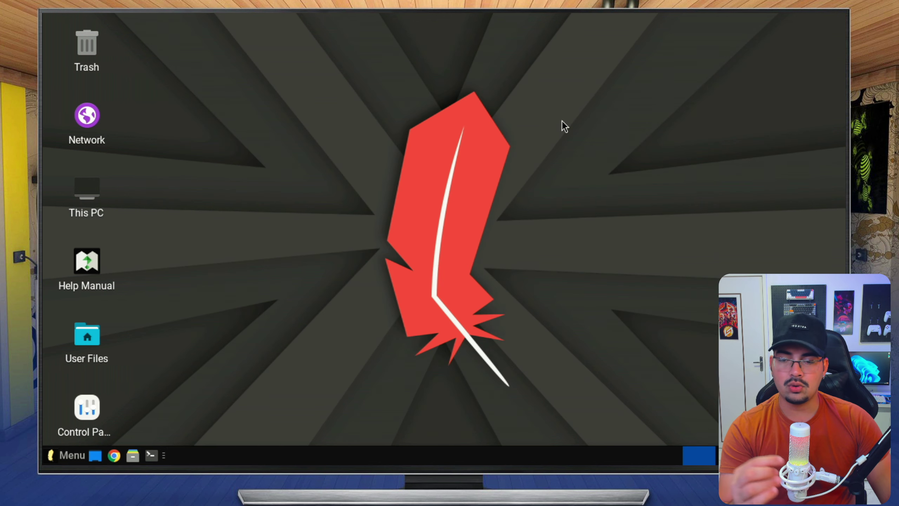
Step: Browse the available system settings entries and open the Appearance settings
click(69, 455)
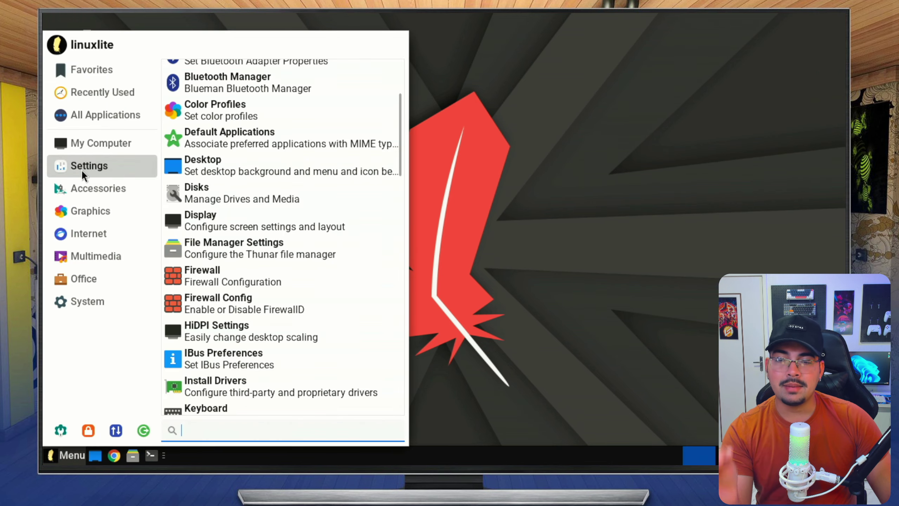
scroll(240, 160, up, 3)
scroll(240, 149, down, 10)
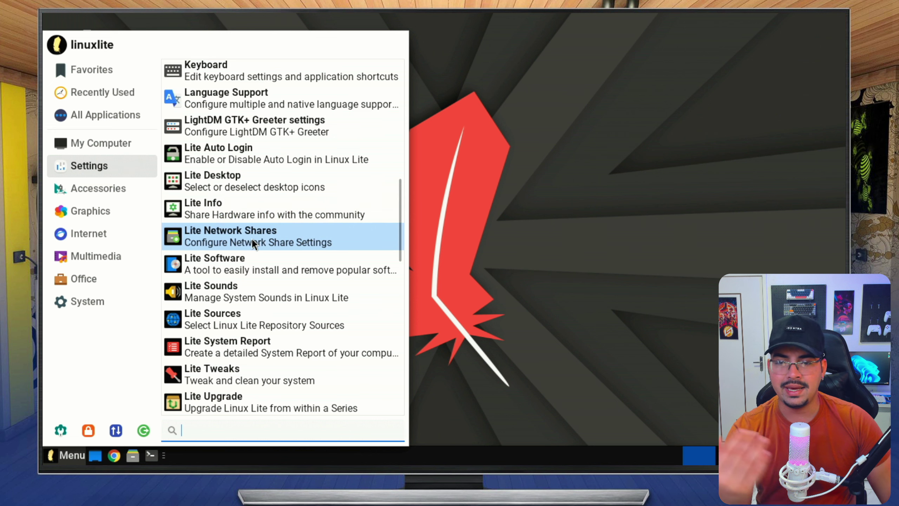
scroll(307, 241, up, 3)
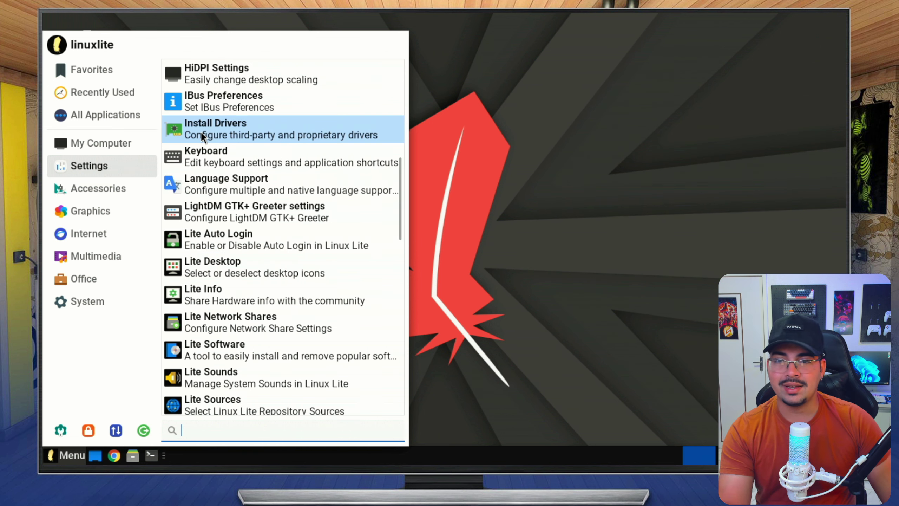
scroll(257, 234, down, 3)
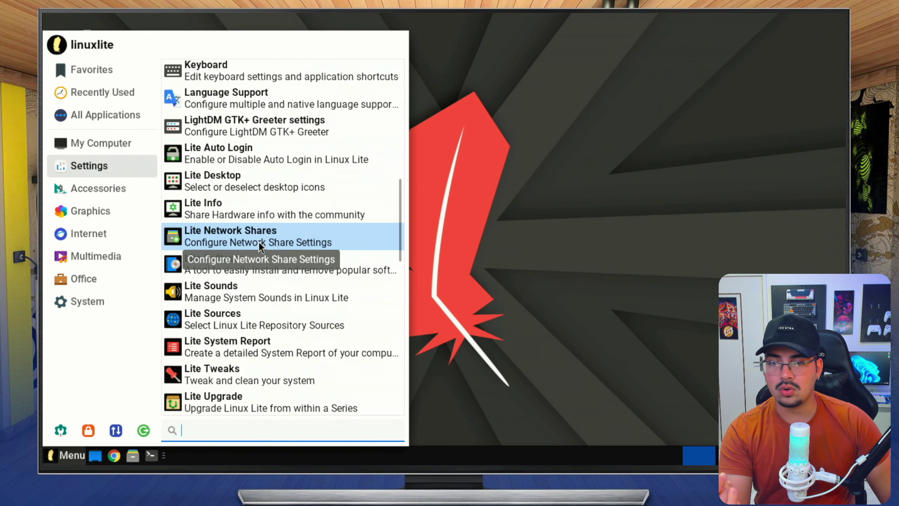
scroll(269, 241, up, 17)
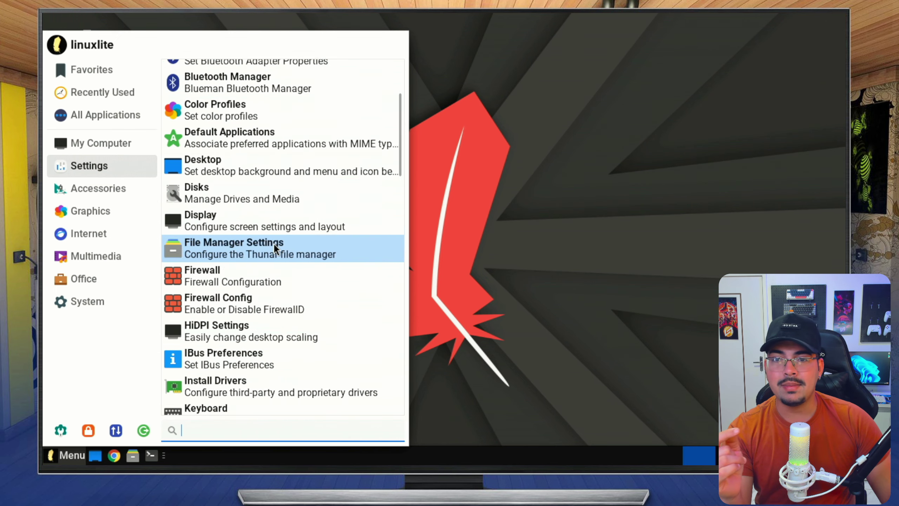
click(238, 146)
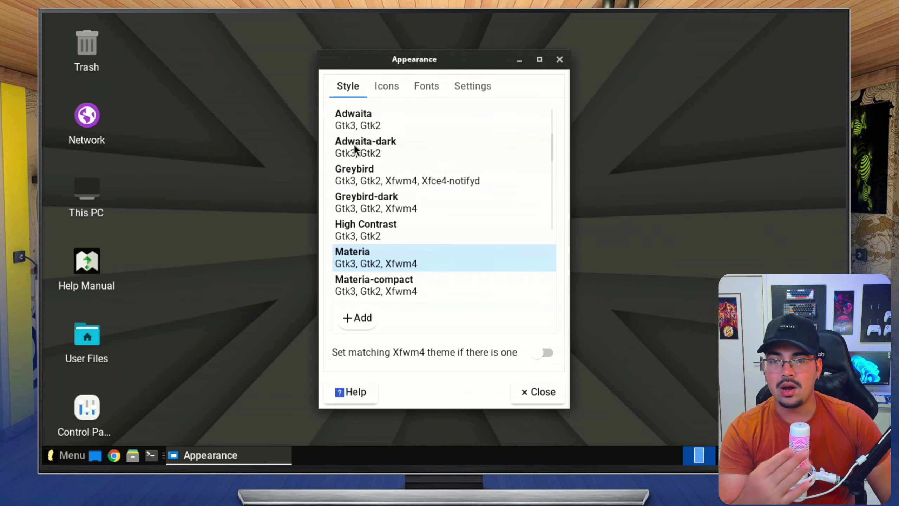
Step: Try several desktop styles, including Greybird-dark and Materia, and apply the Materia-compact style
click(388, 132)
click(379, 150)
click(371, 193)
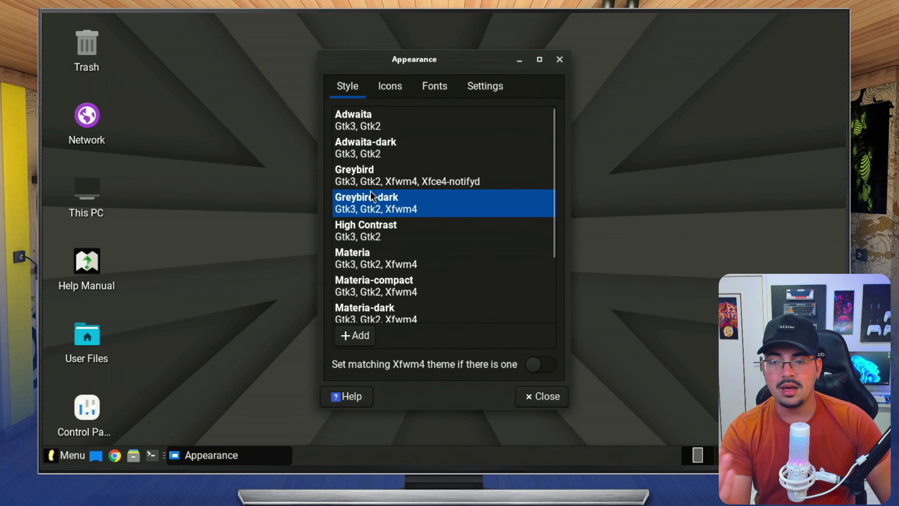
click(364, 233)
click(382, 265)
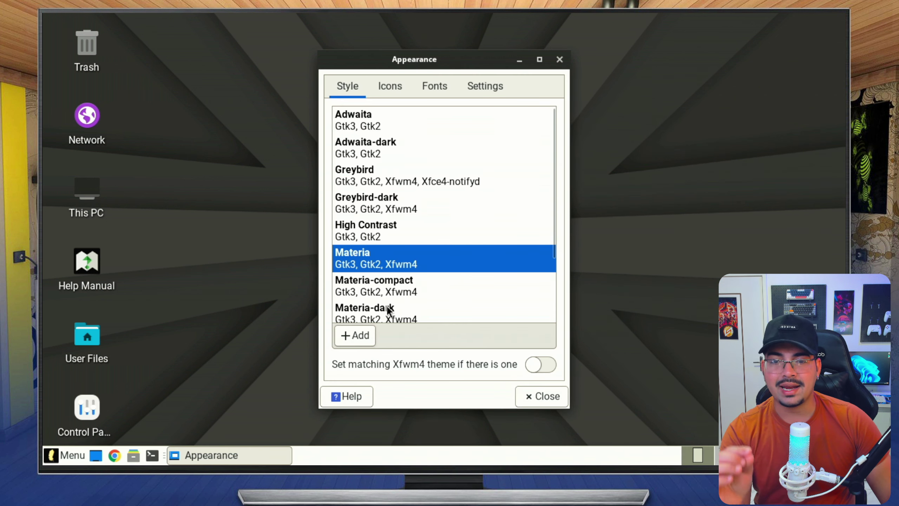
click(373, 286)
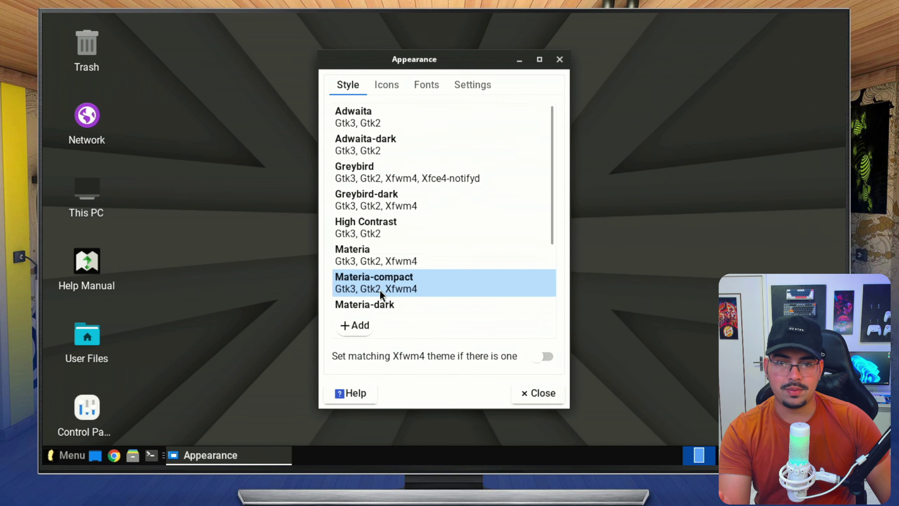
Step: Review the icon themes, font options and general settings of the Appearance window and close it
click(394, 89)
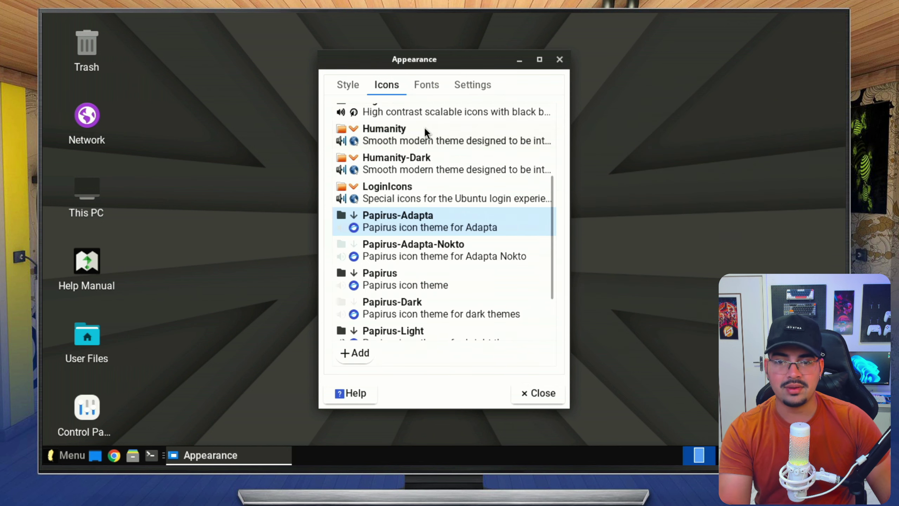
scroll(424, 138, down, 2)
scroll(434, 144, up, 3)
click(426, 85)
click(478, 85)
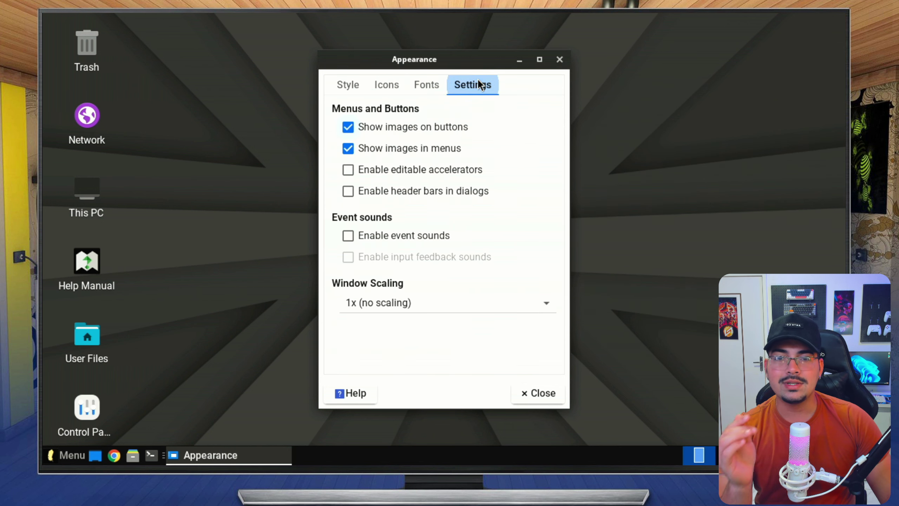
click(560, 59)
Step: Open the desktop settings and look through the available wallpapers, menu options and icon options
right_click(419, 139)
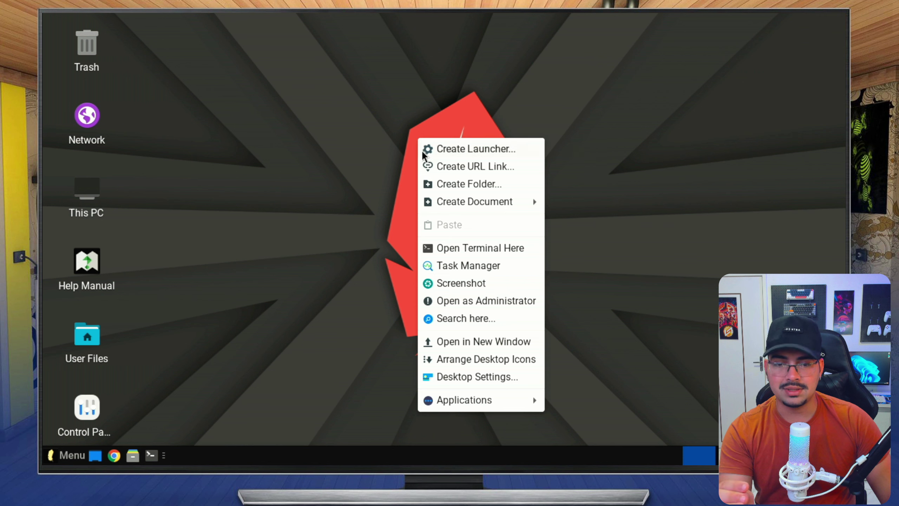
click(483, 380)
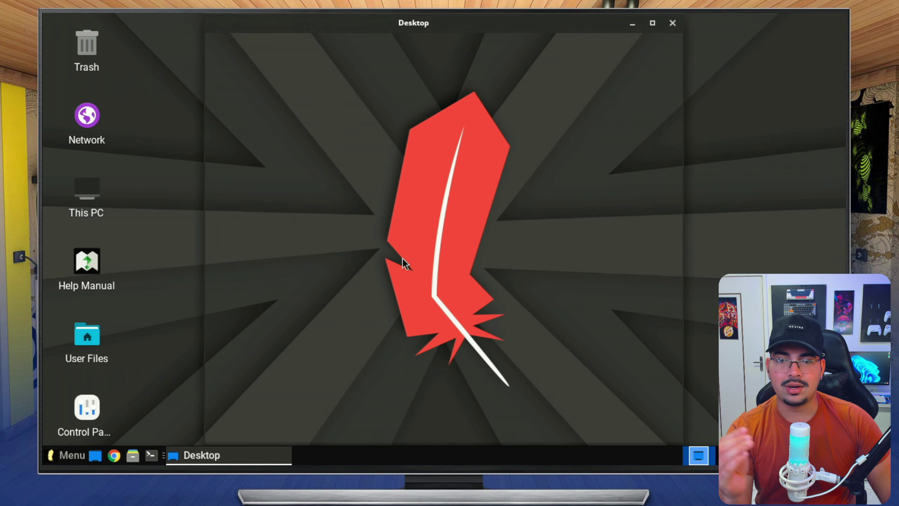
scroll(373, 135, down, 3)
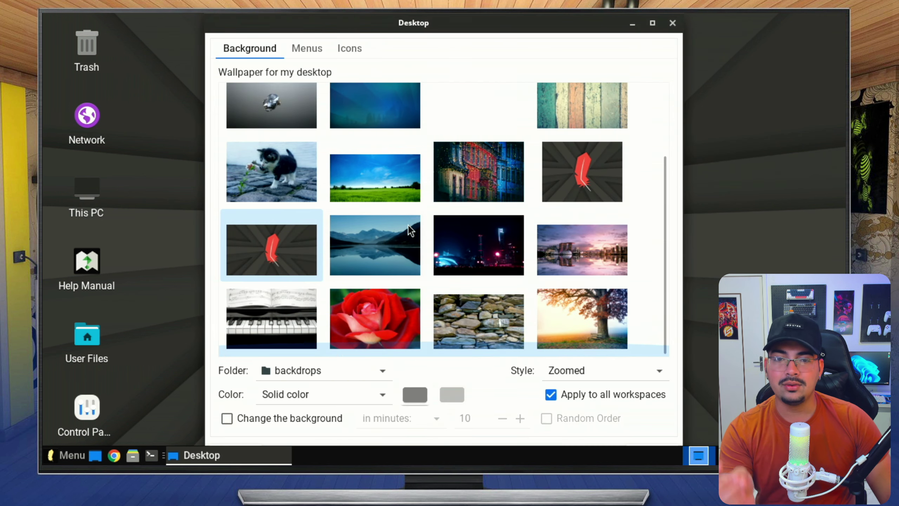
scroll(415, 194, up, 5)
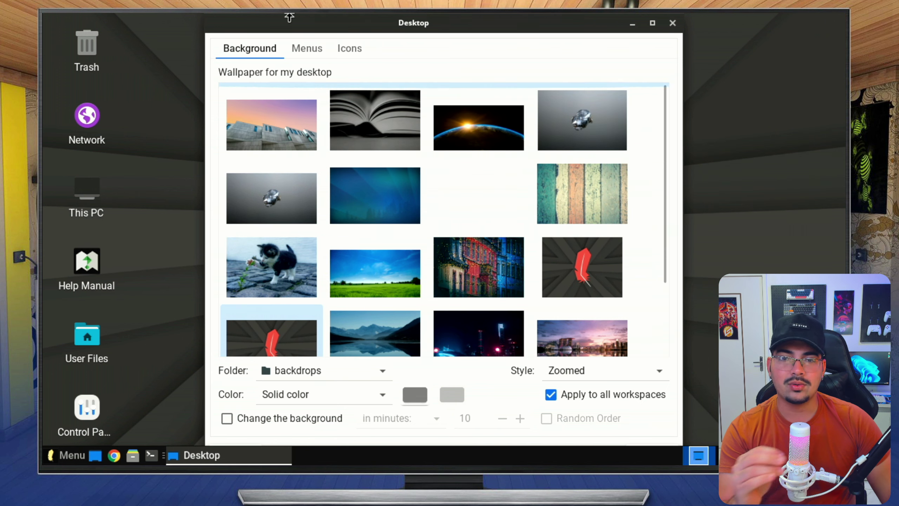
click(320, 55)
click(361, 53)
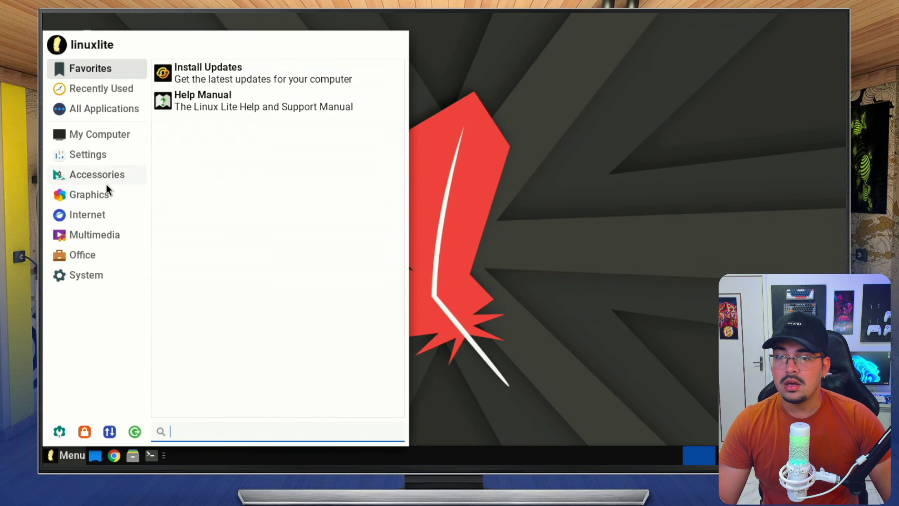
Step: Search the installed applications for "lit" and launch Lite Software
click(93, 178)
text(lit)
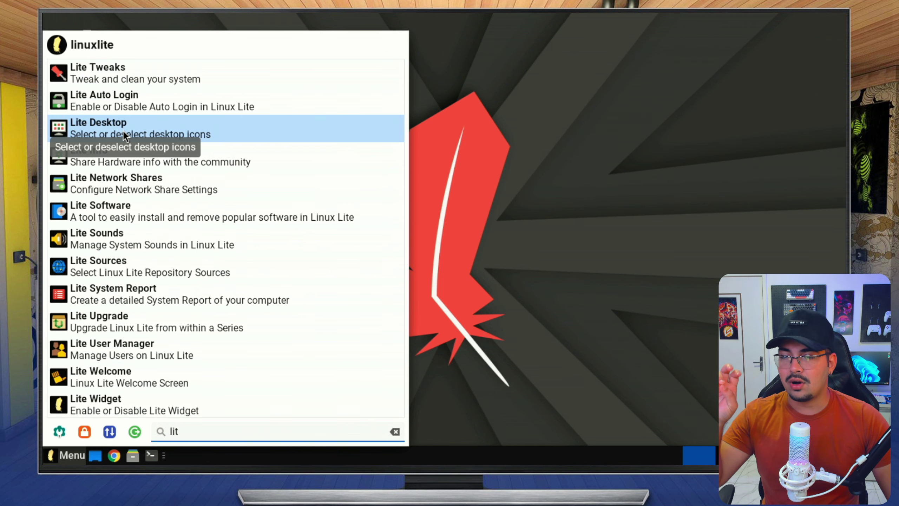
click(107, 217)
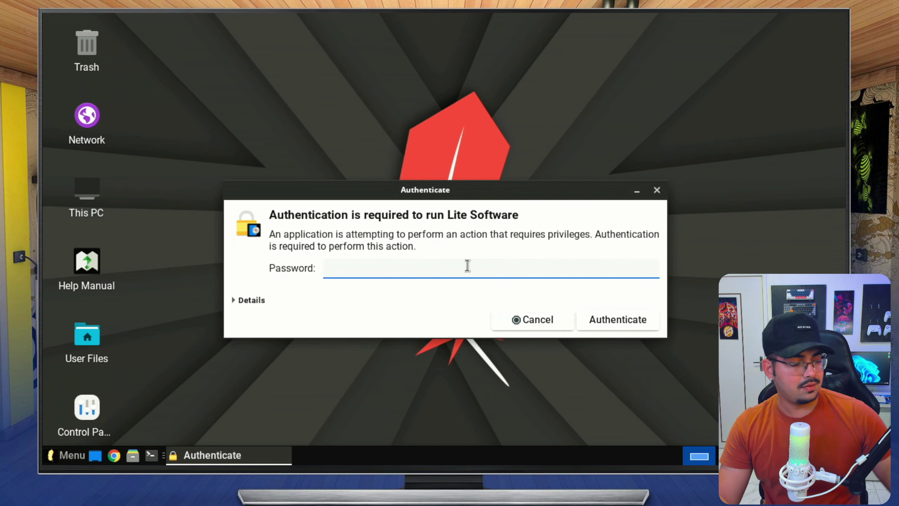
Step: Authenticate Lite Software with the account password and open the list of programs available to install
text(•••)
key(Return)
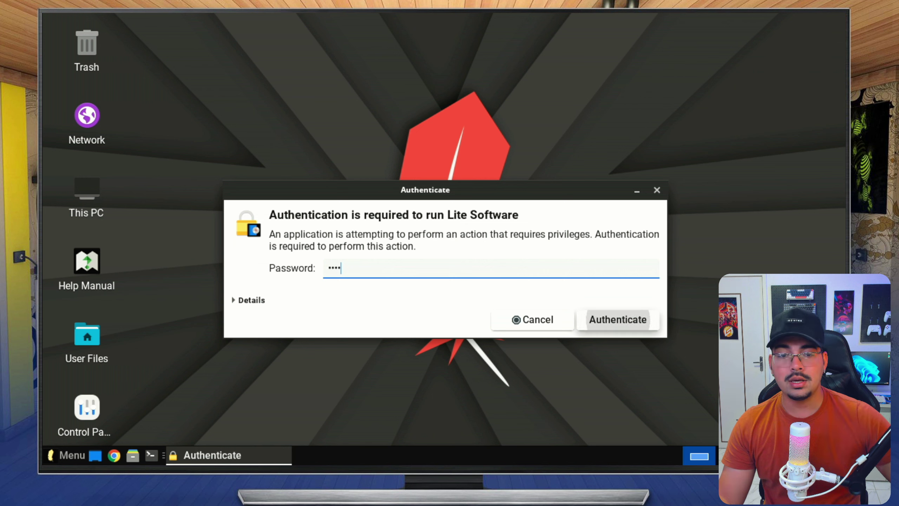
click(567, 317)
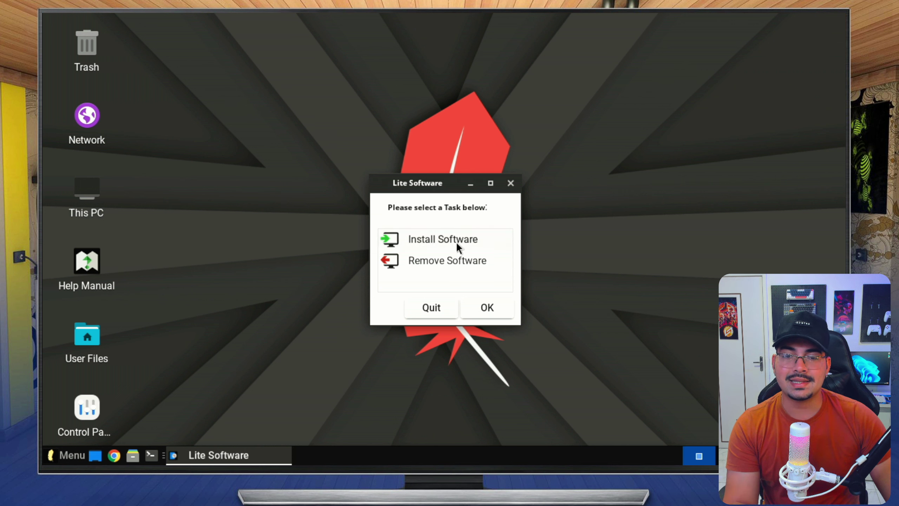
click(464, 243)
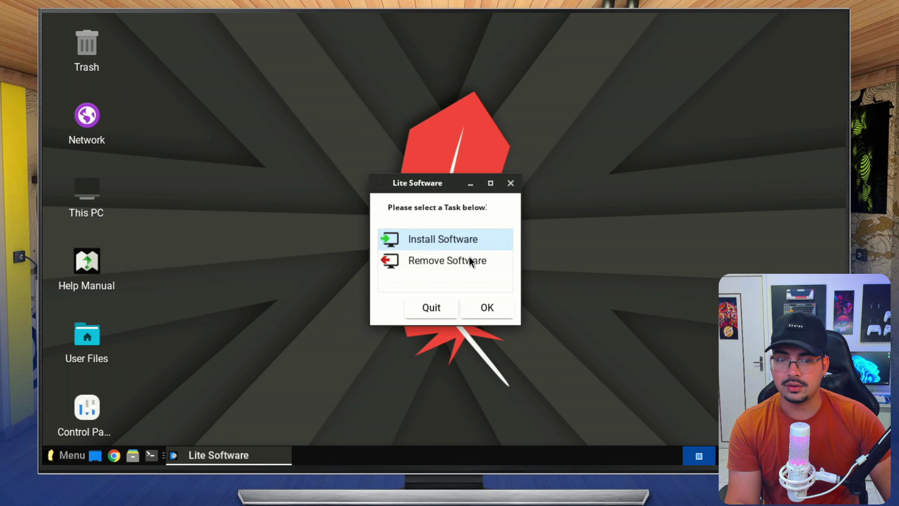
click(484, 307)
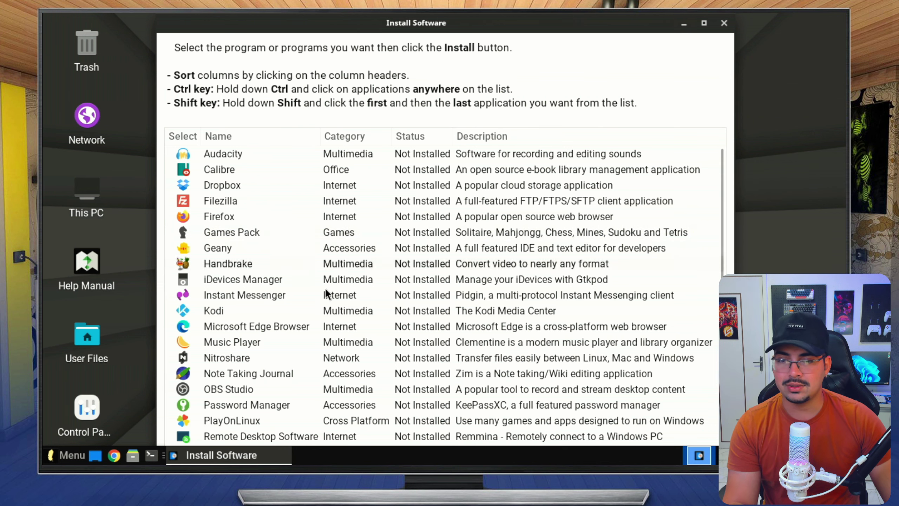
Step: Look through the installable programs, reading their names, categories, installation status and descriptions
scroll(290, 291, down, 5)
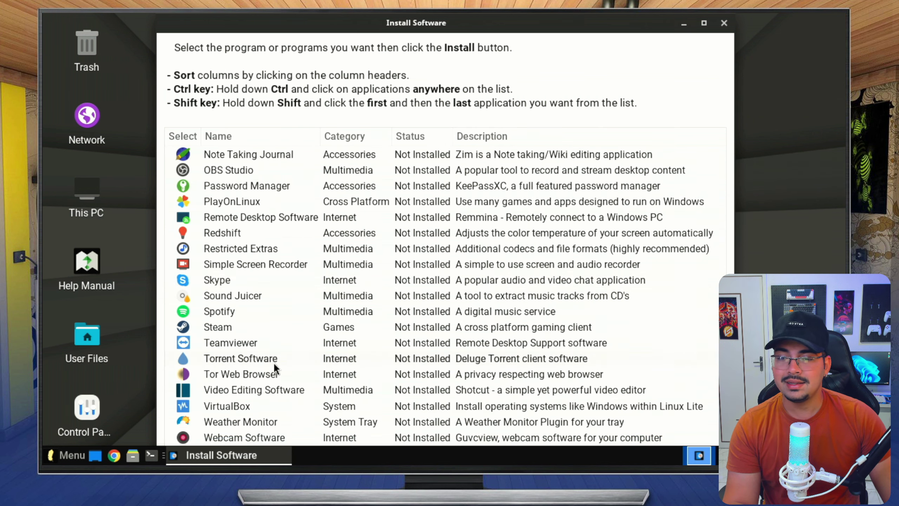
scroll(272, 375, up, 5)
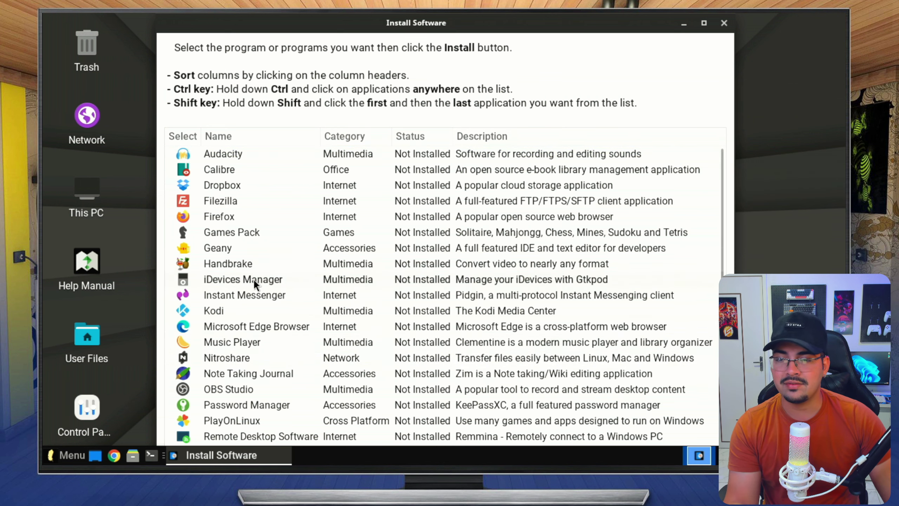
scroll(253, 279, down, 5)
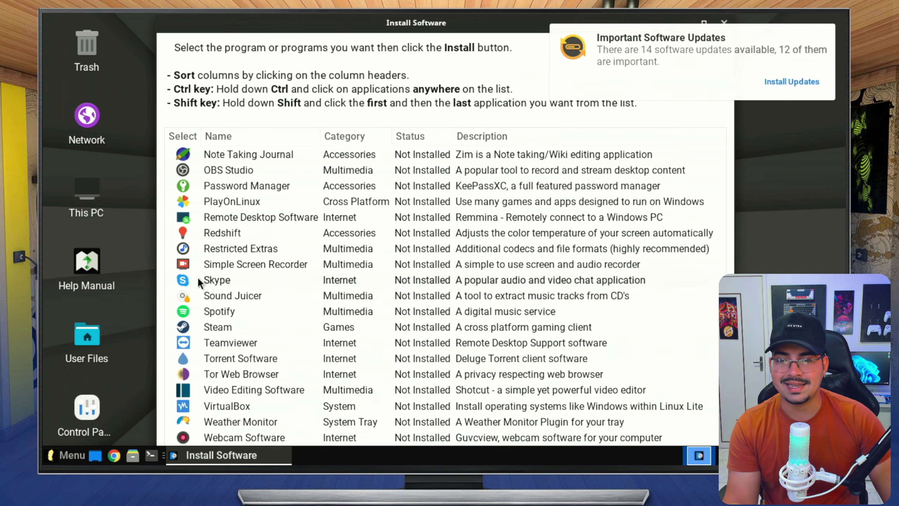
scroll(206, 283, up, 3)
scroll(269, 324, up, 2)
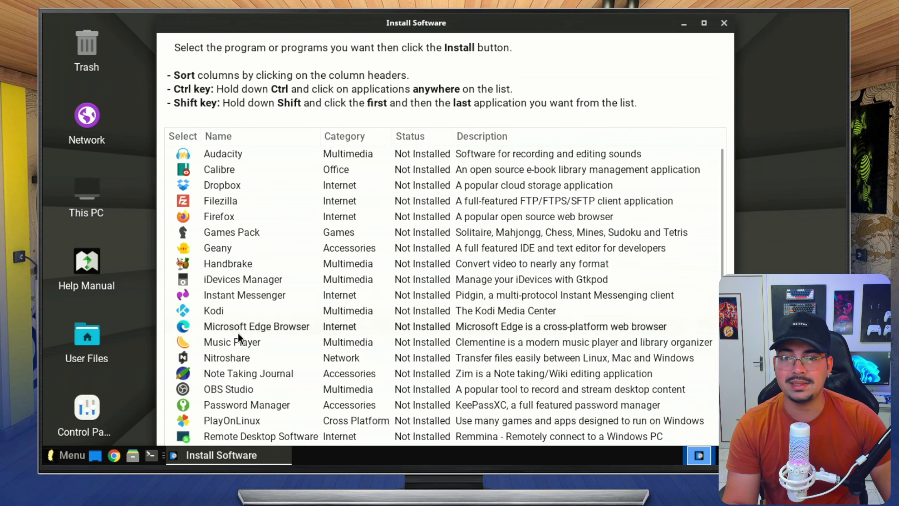
scroll(240, 337, down, 2)
scroll(243, 305, down, 4)
scroll(270, 177, up, 4)
scroll(252, 247, down, 4)
scroll(238, 261, up, 2)
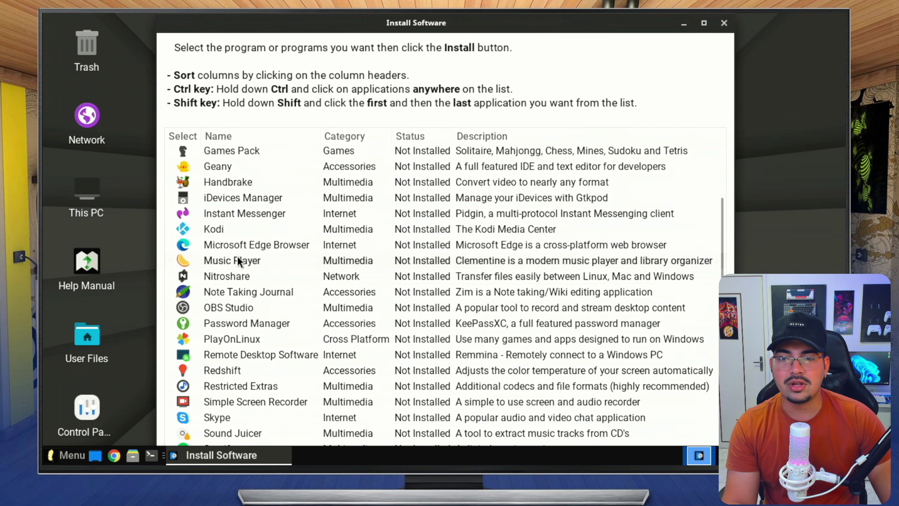
Step: Start installing Microsoft Edge Browser, confirm the installation and minimize its download window
double_click(238, 244)
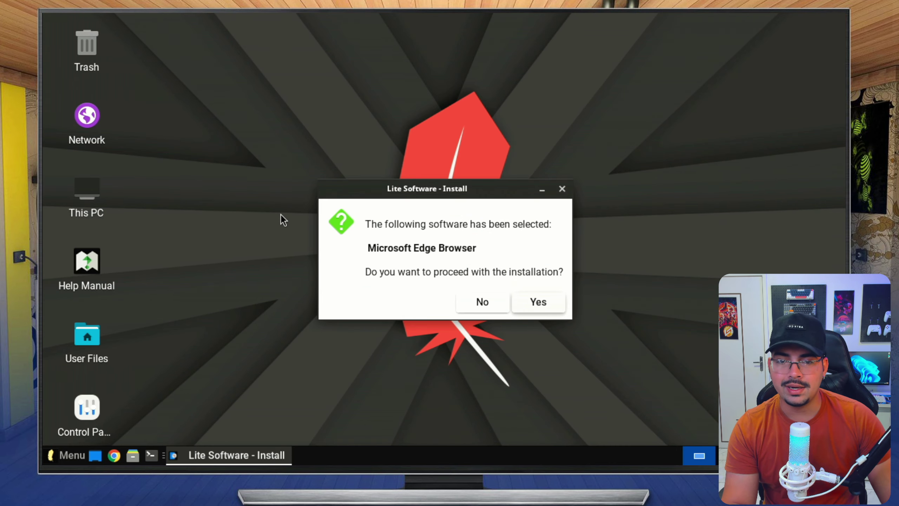
click(538, 301)
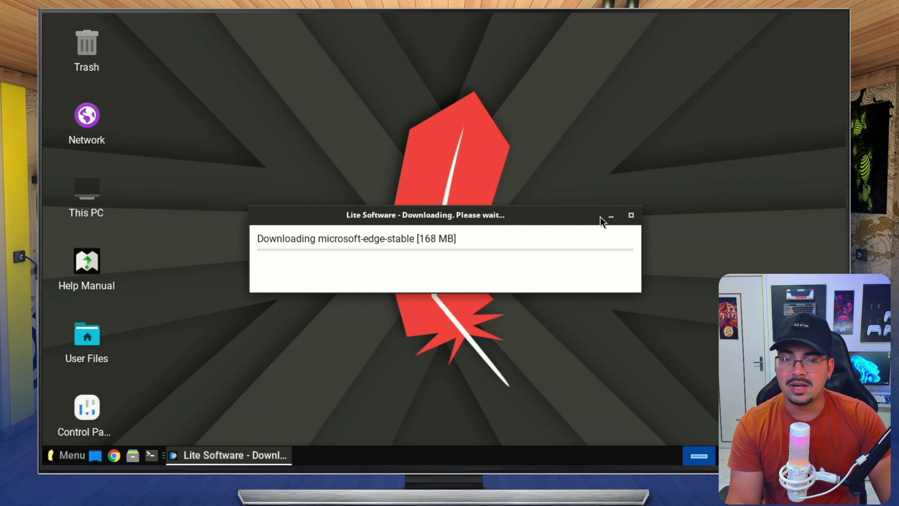
click(611, 216)
Step: Browse the Settings category of the applications menu to review the available system configuration tools
click(69, 455)
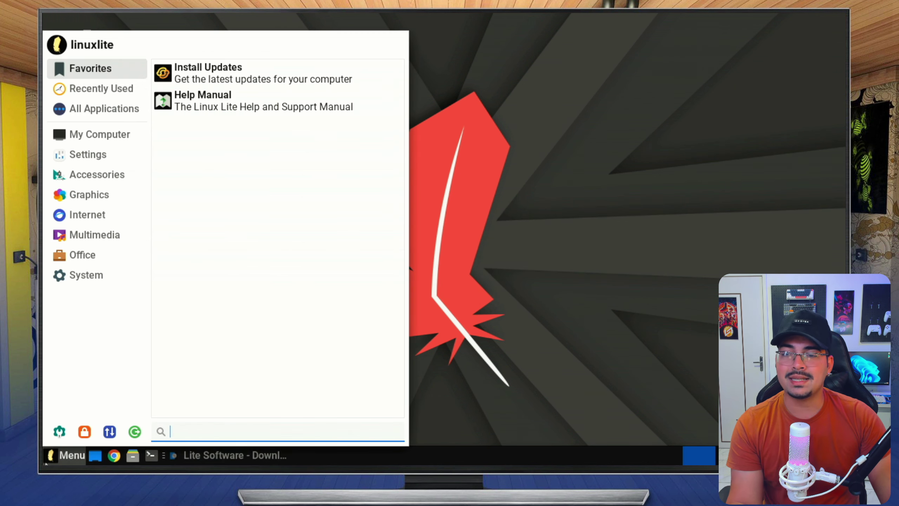
click(120, 175)
click(102, 163)
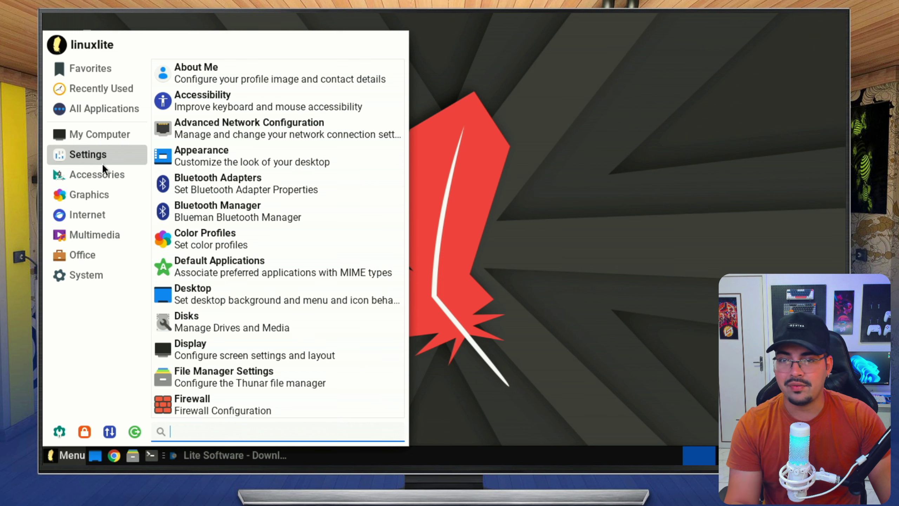
scroll(233, 191, down, 5)
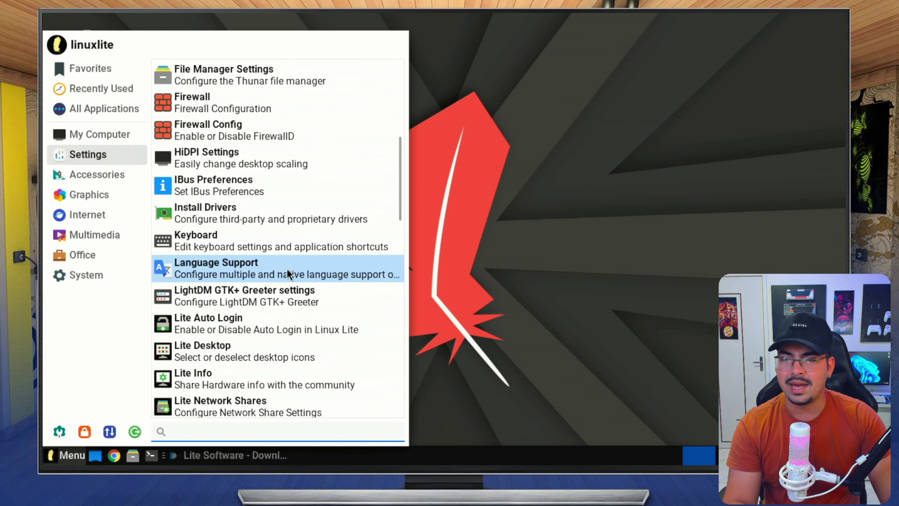
scroll(295, 275, down, 6)
scroll(303, 286, down, 4)
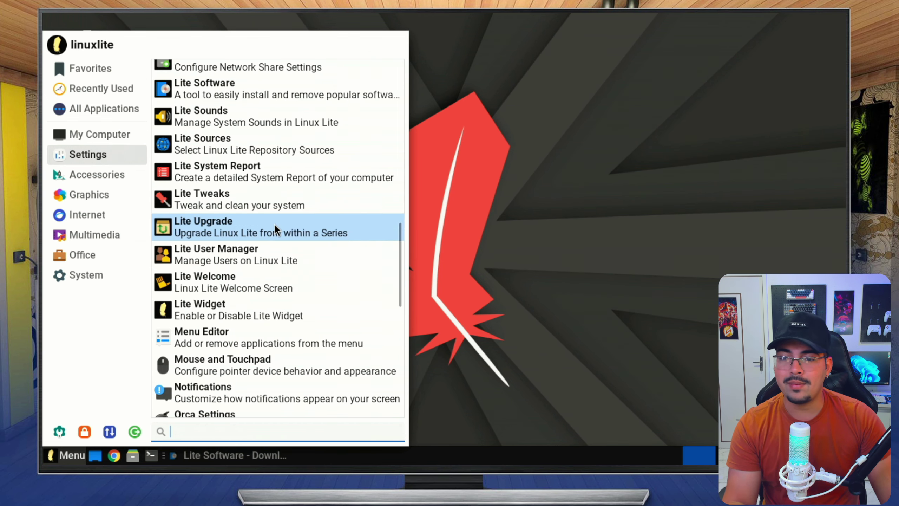
scroll(275, 229, down, 4)
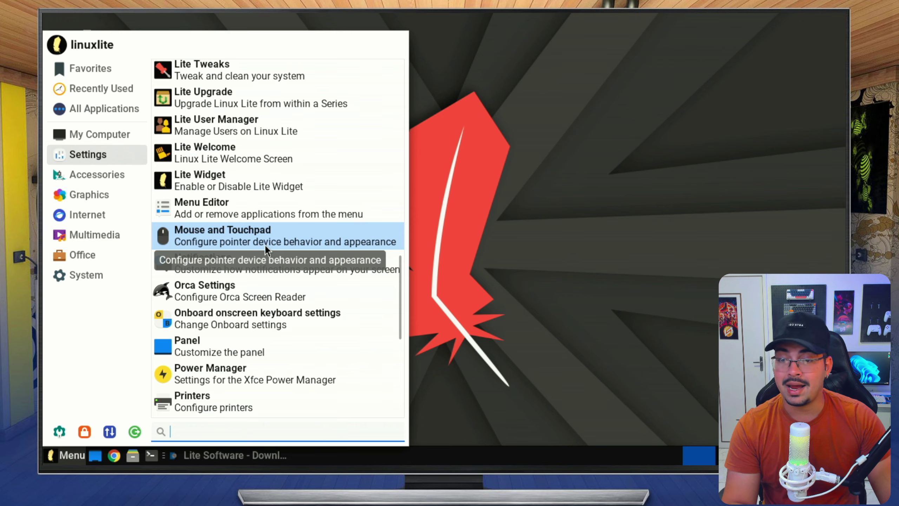
scroll(265, 245, down, 8)
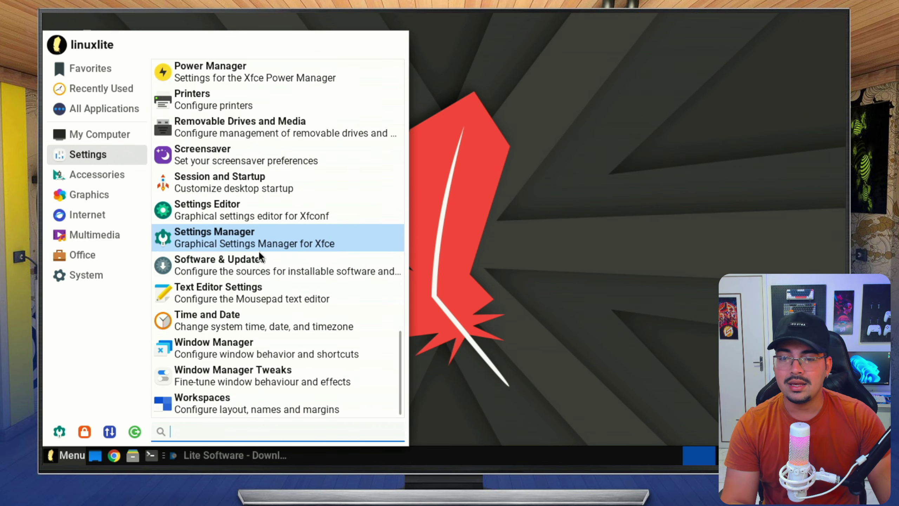
scroll(261, 255, up, 10)
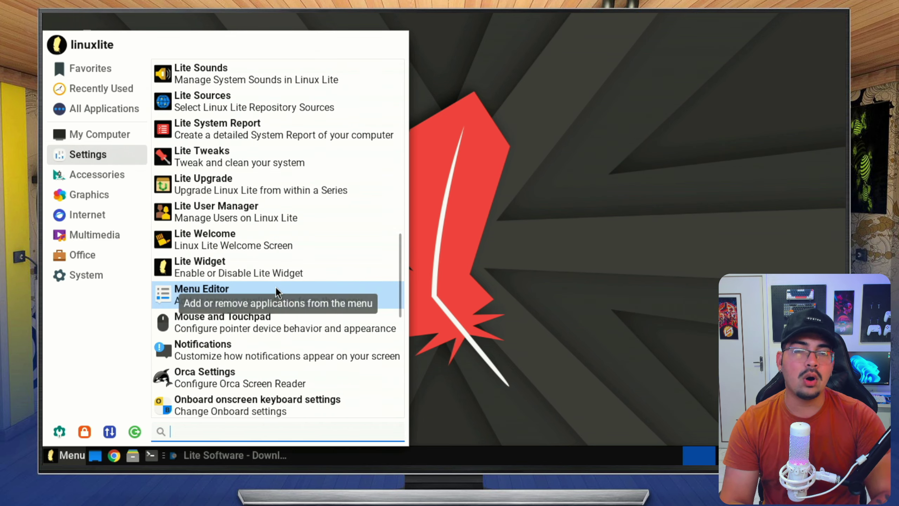